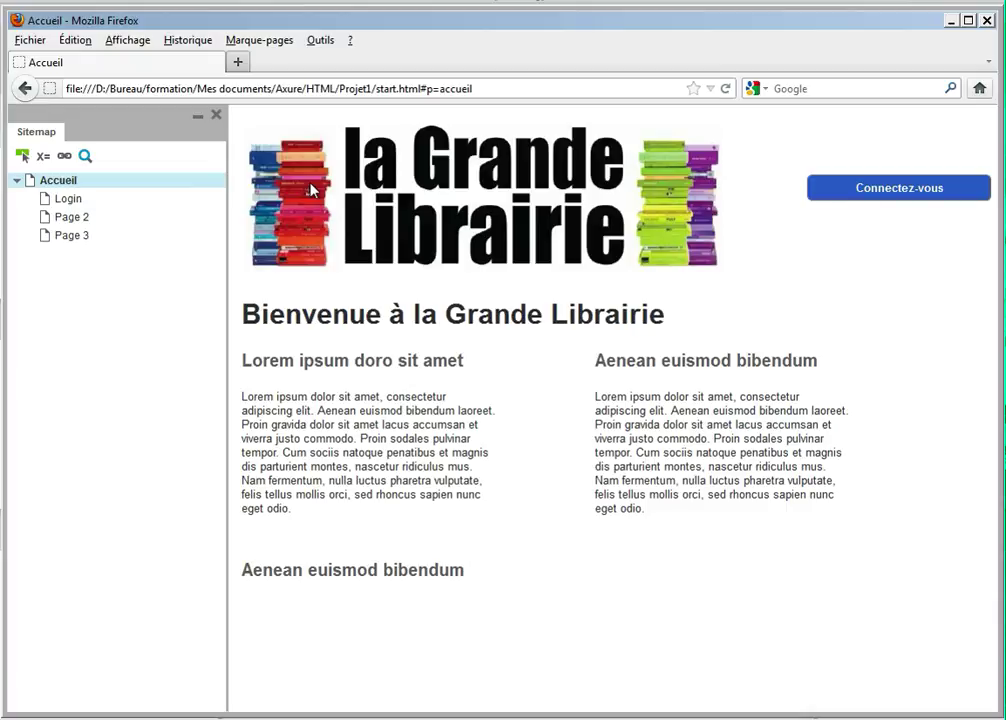
# Step: Convert the logo image and the Connectez-vous button into a master named Bandeau with the behaviour "Affixer à l'emplacement du master"
pyautogui.click(986, 22)
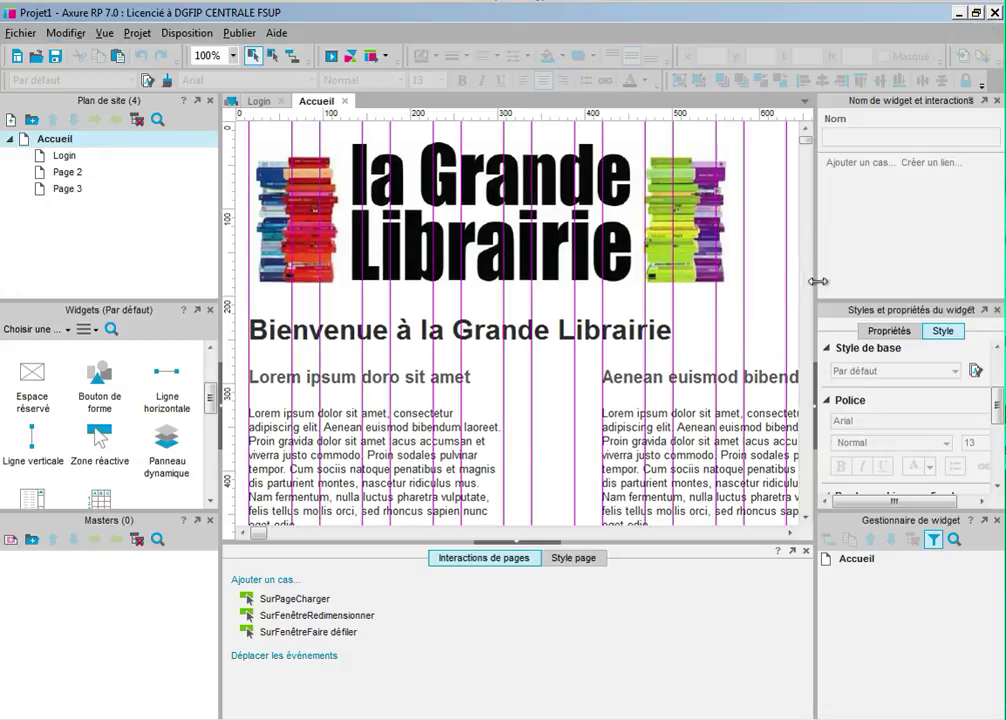
pyautogui.moveTo(817, 281); pyautogui.dragTo(948, 281)
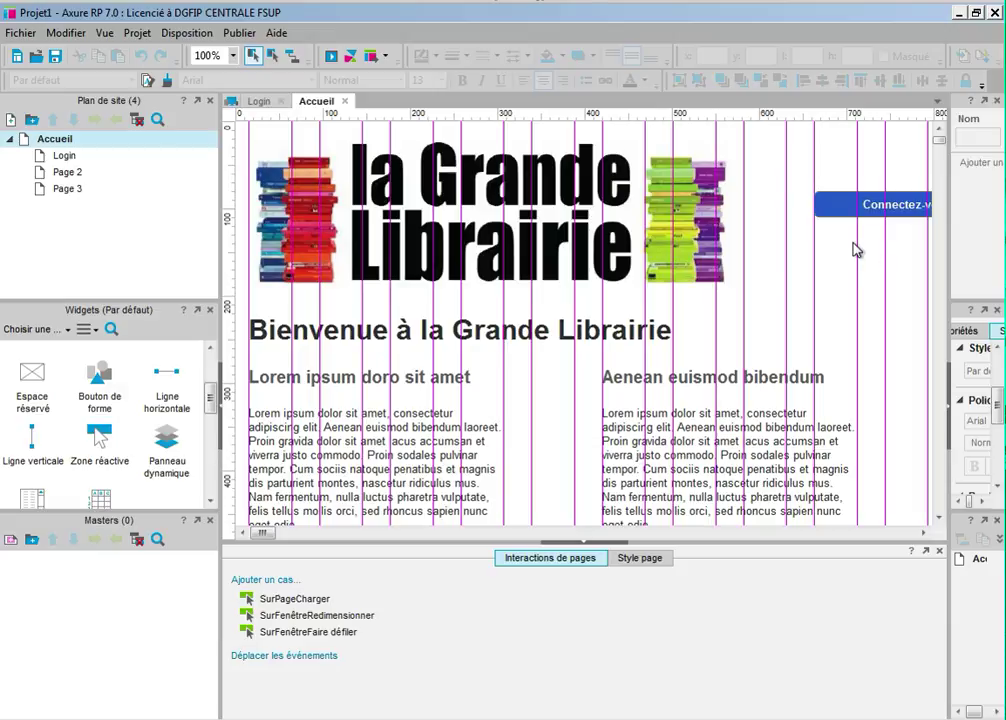
pyautogui.click(571, 189)
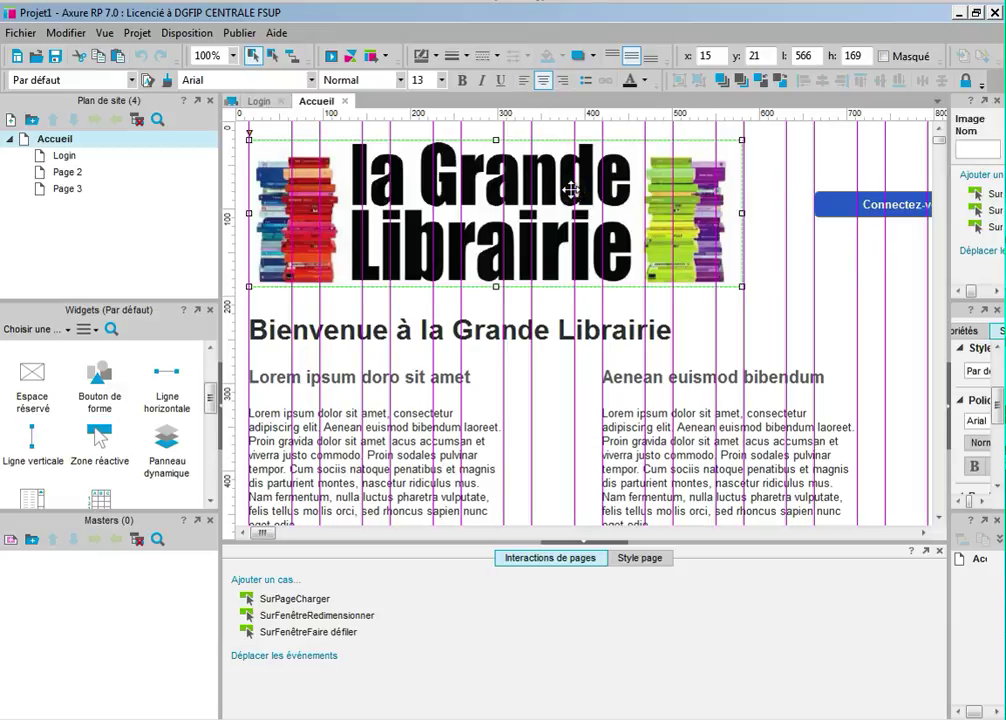
pyautogui.keyDown('ctrl'); pyautogui.click(832, 203); pyautogui.keyUp('ctrl')
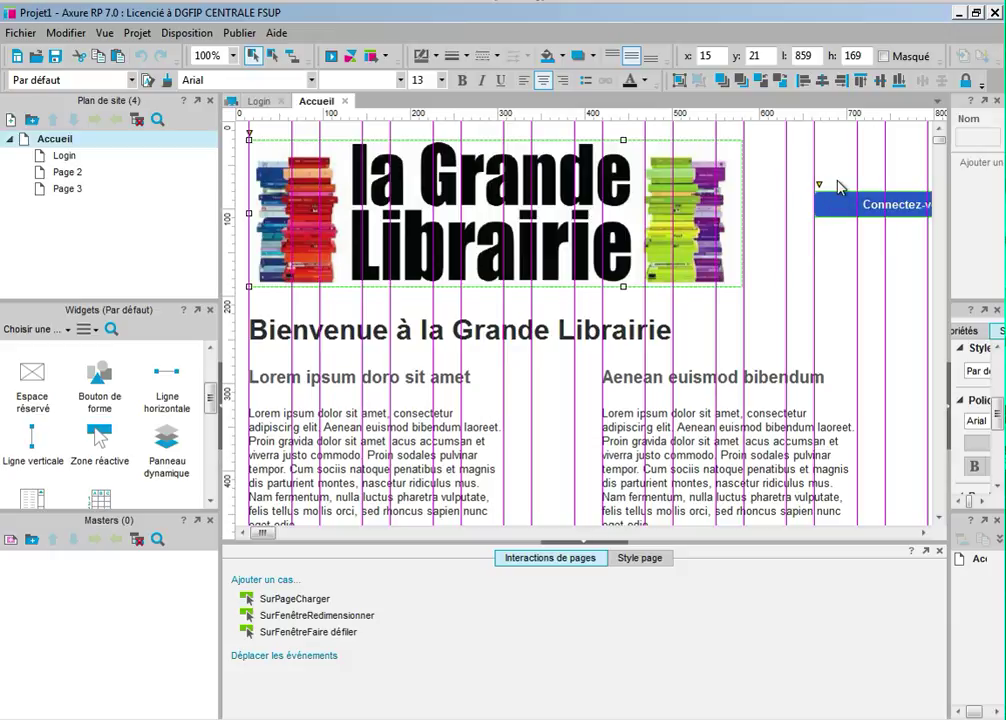
pyautogui.rightClick(556, 161)
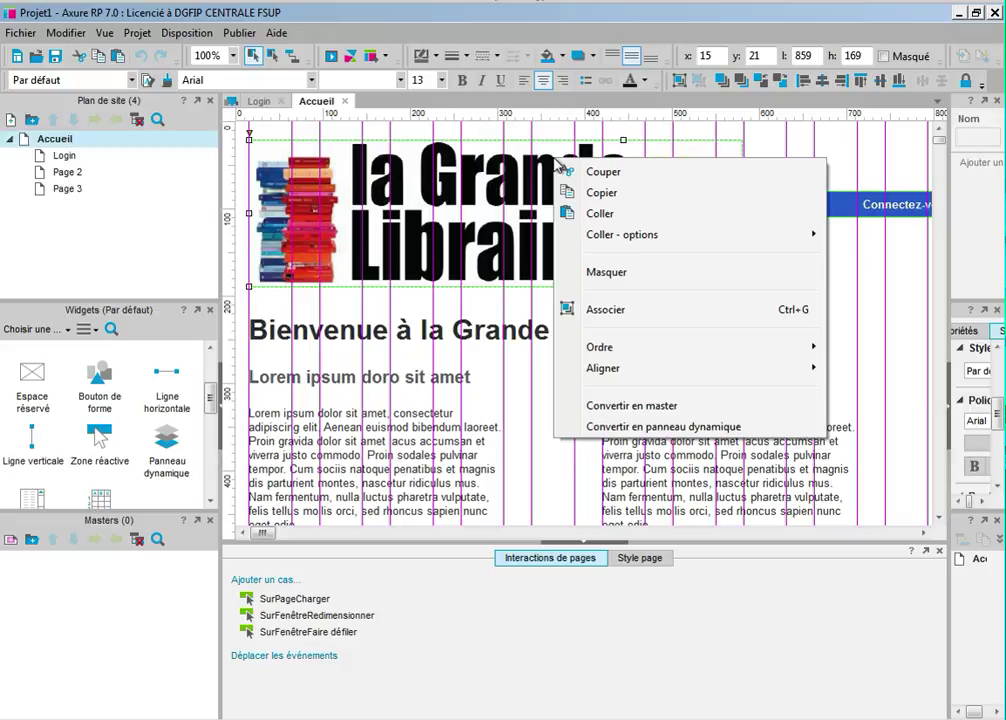
pyautogui.click(728, 412)
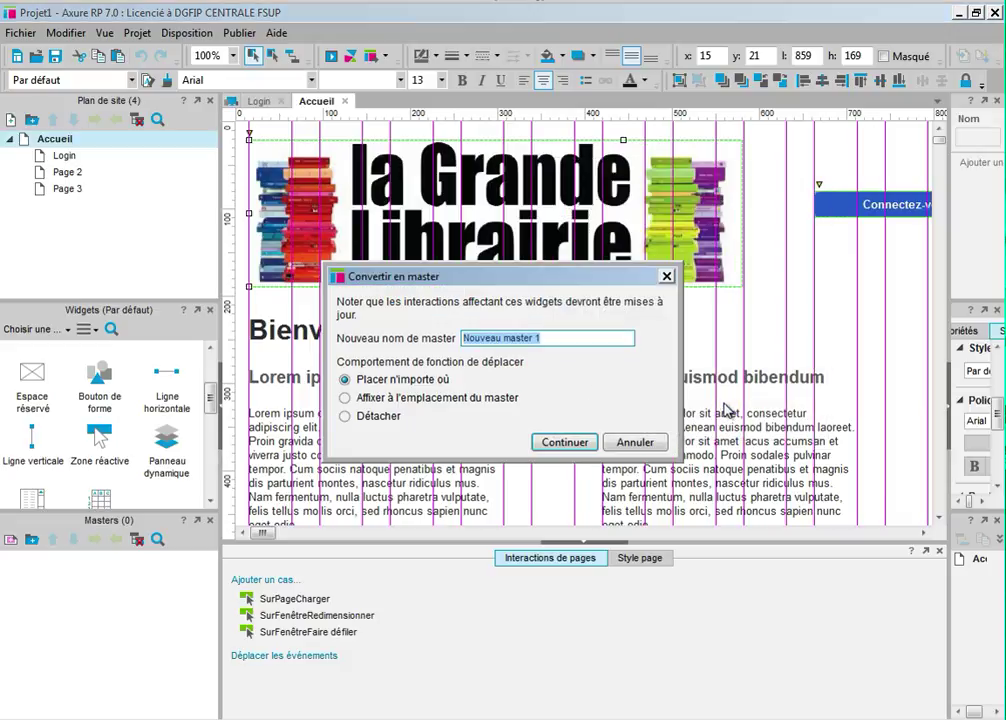
pyautogui.write('Bandeau')
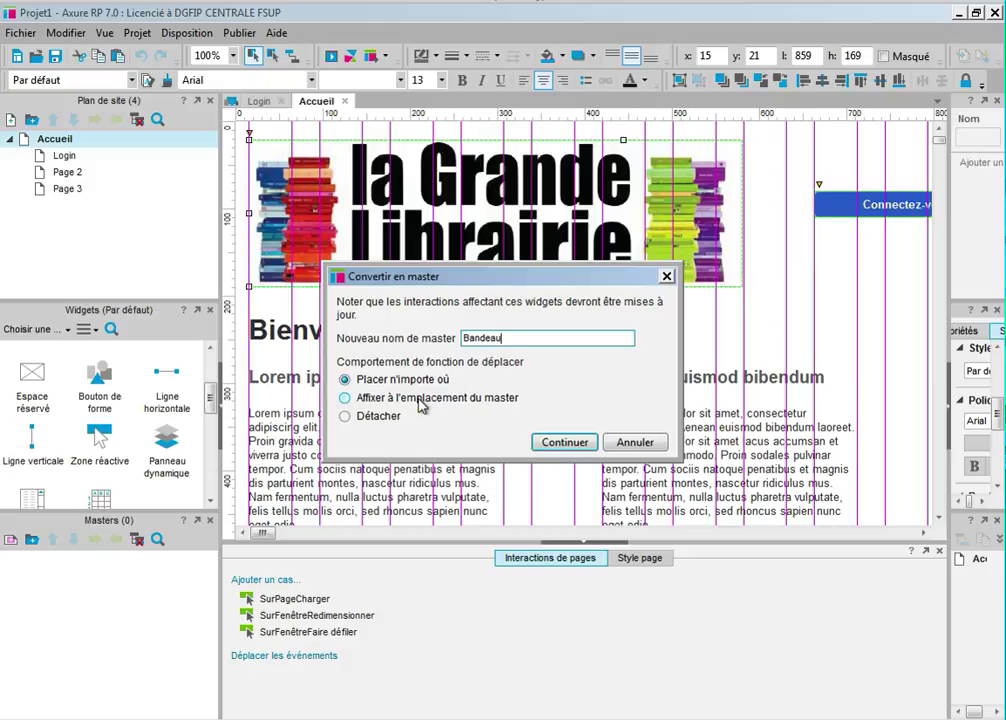
pyautogui.click(468, 399)
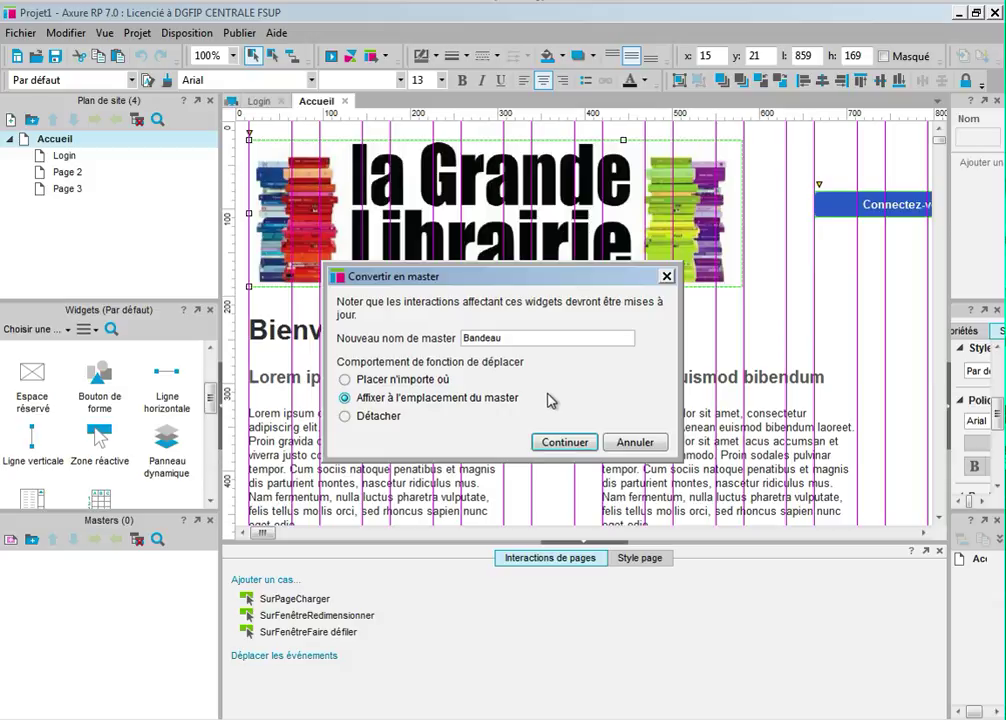
pyautogui.click(562, 443)
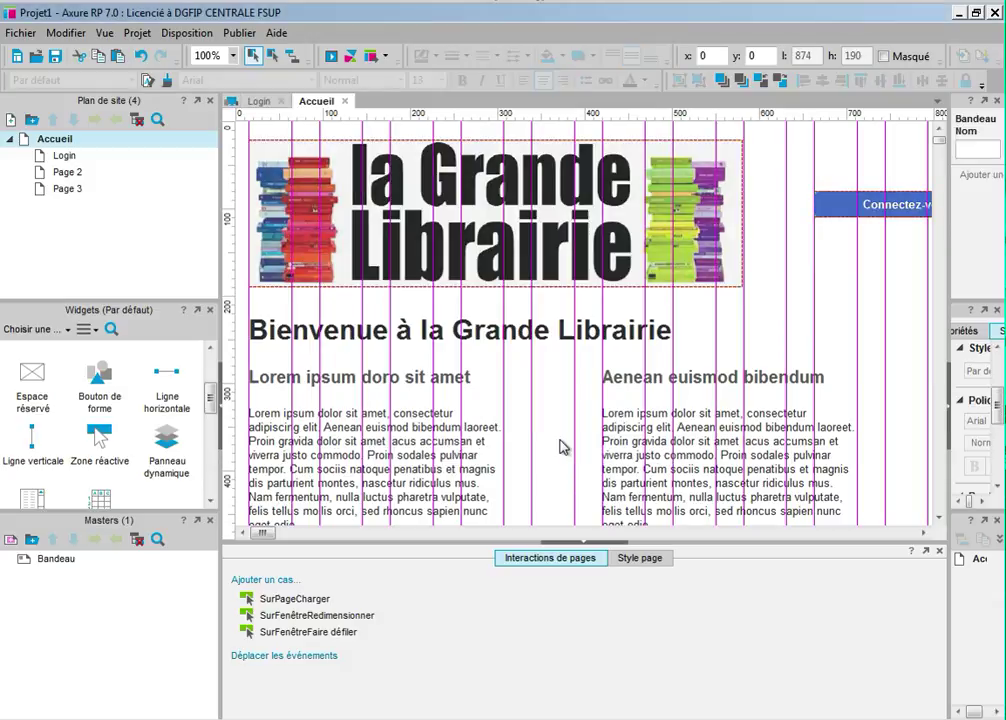
# Step: Open the Bandeau master and examine the widgets it contains
pyautogui.doubleClick(100, 562)
pyautogui.click(98, 561)
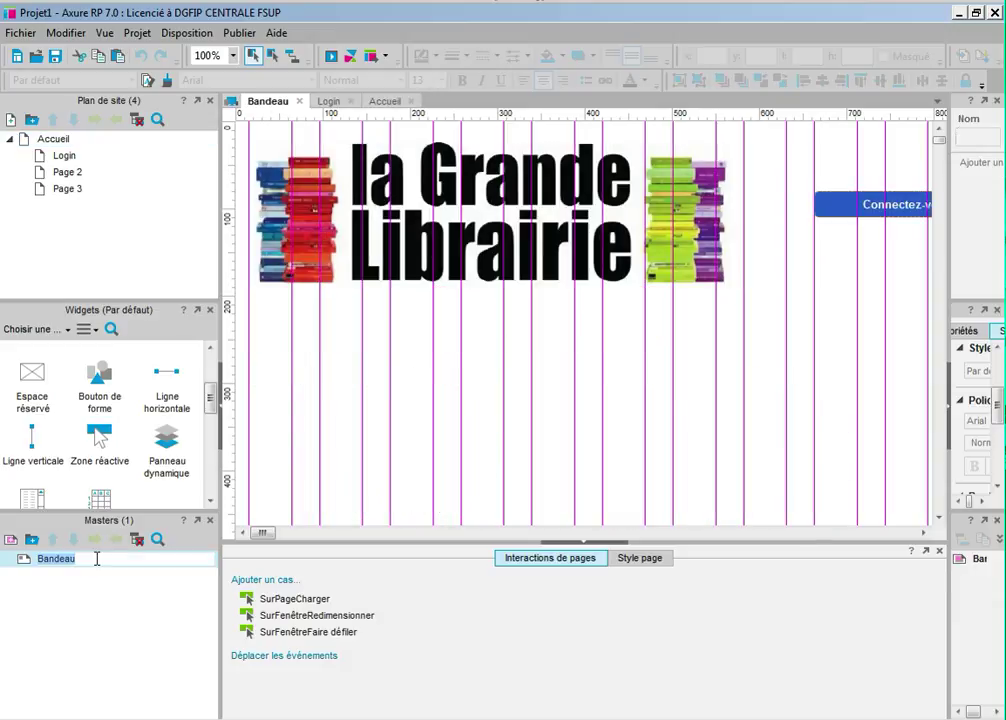
pyautogui.click(92, 588)
pyautogui.moveTo(62, 566)
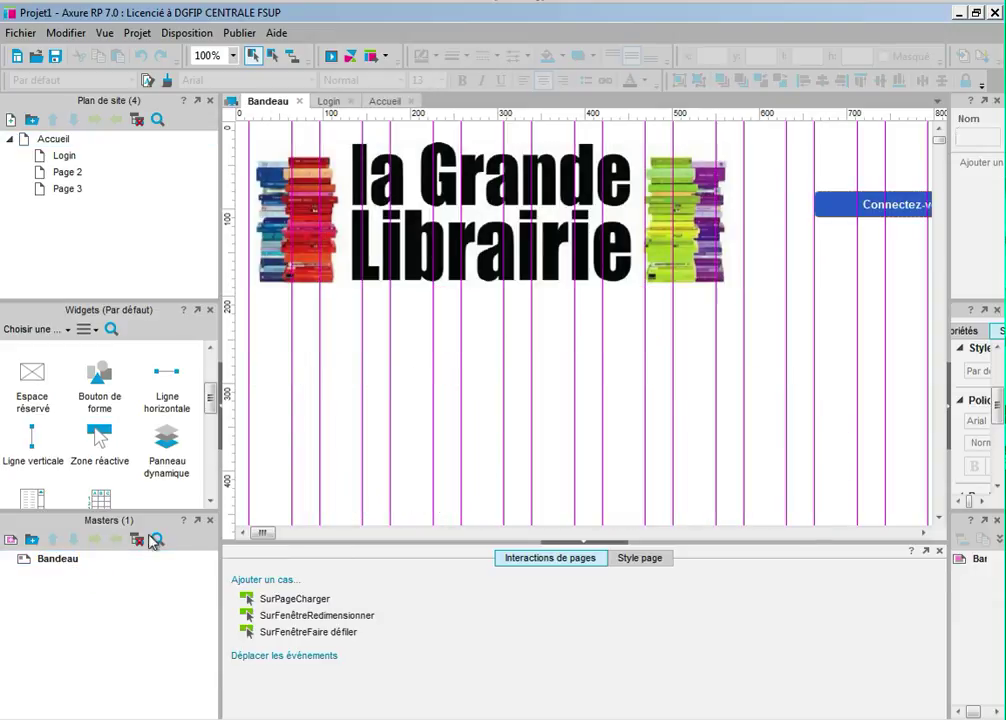
pyautogui.click(277, 105)
# Step: Place the Bandeau master on the Login page and try to move it on the canvas
pyautogui.click(333, 102)
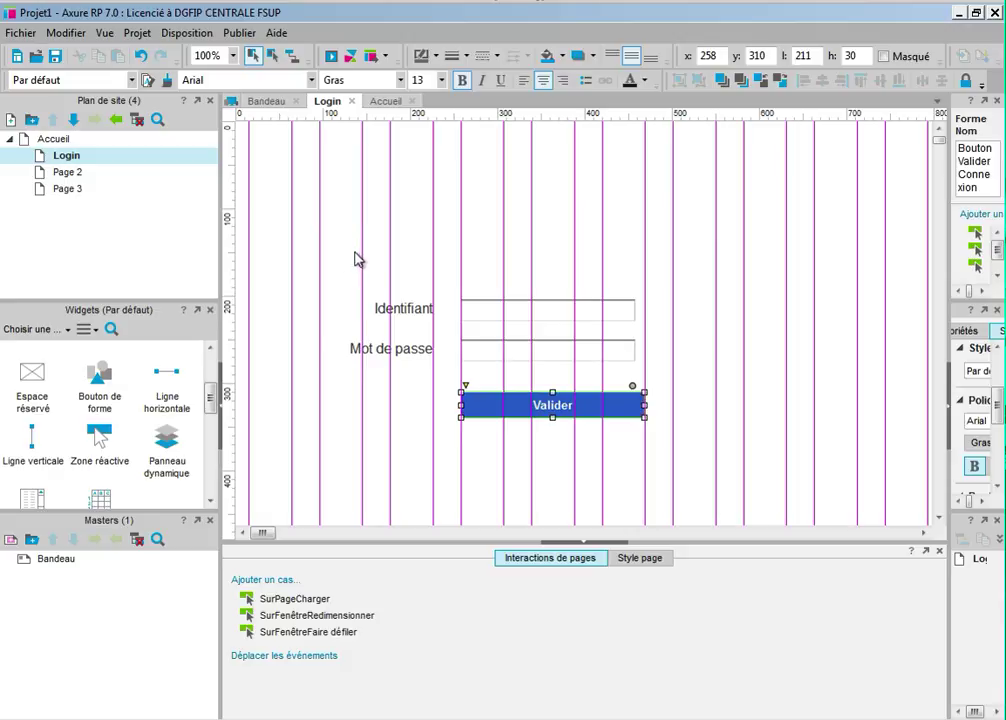
pyautogui.click(62, 560)
pyautogui.moveTo(62, 560); pyautogui.dragTo(323, 360)
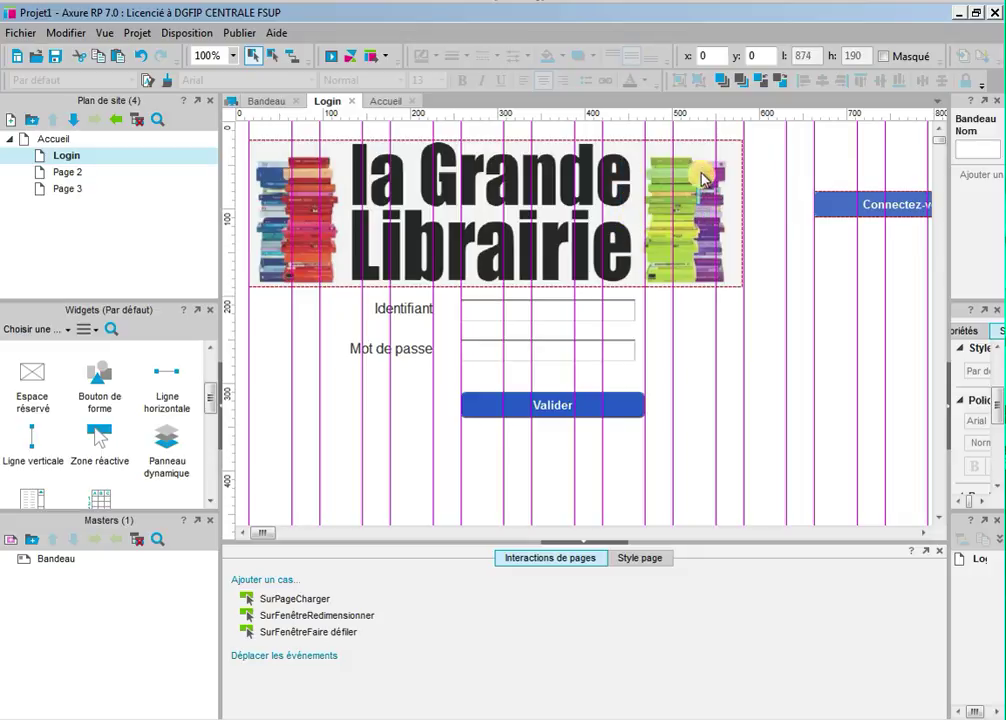
pyautogui.moveTo(695, 205); pyautogui.dragTo(688, 256)
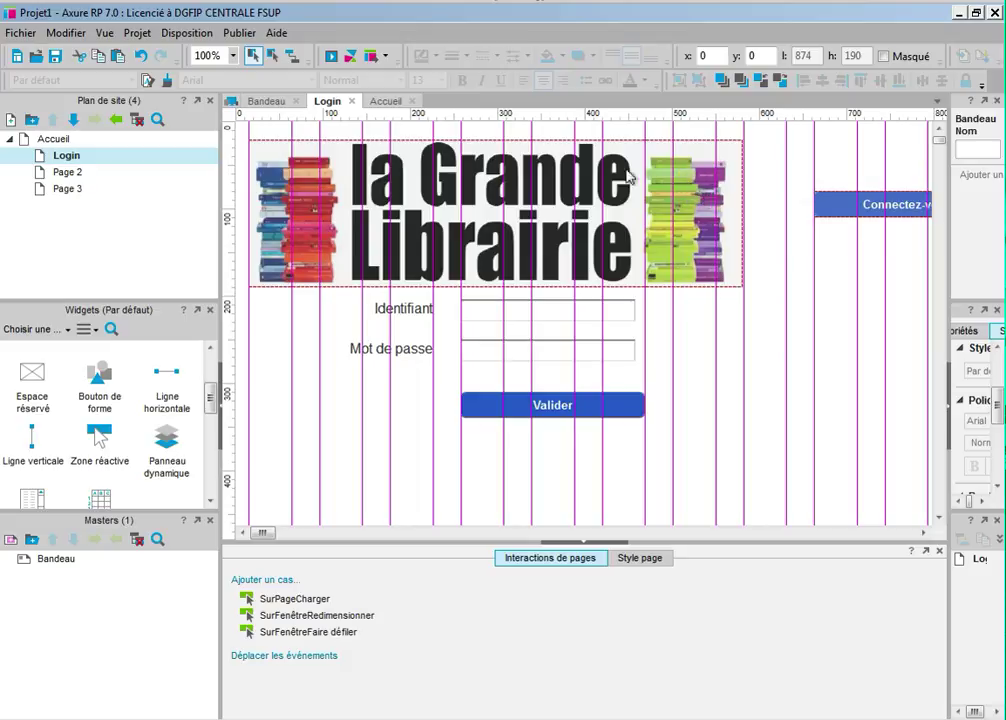
# Step: Set the logo image's position in the Bandeau master to x 0, y 5 and check the Login and Accueil pages
pyautogui.click(391, 102)
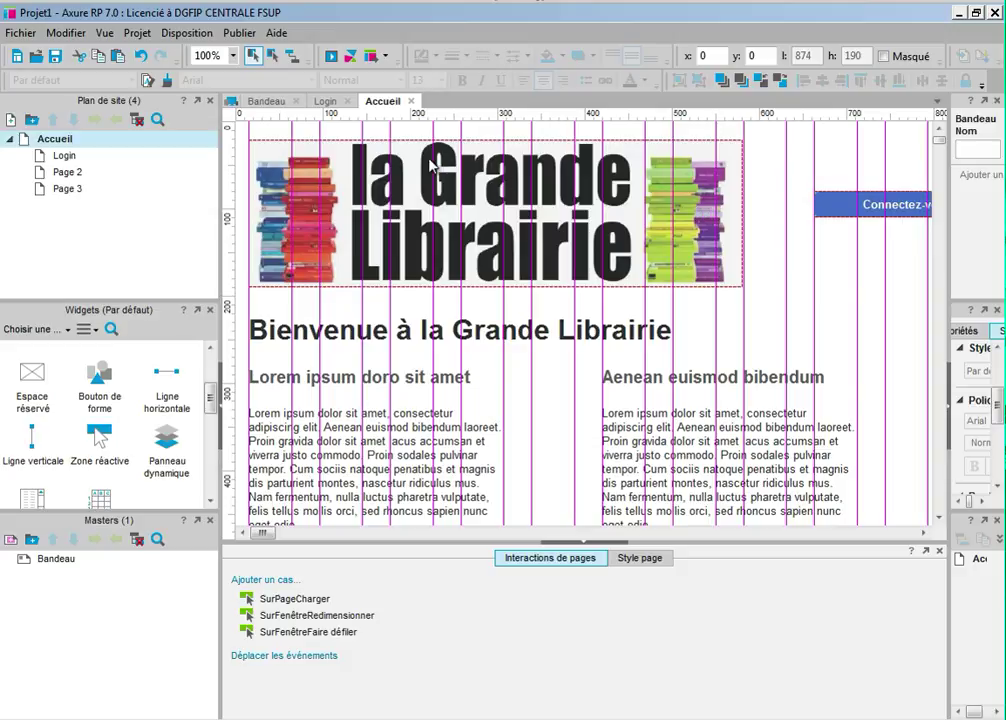
pyautogui.click(267, 101)
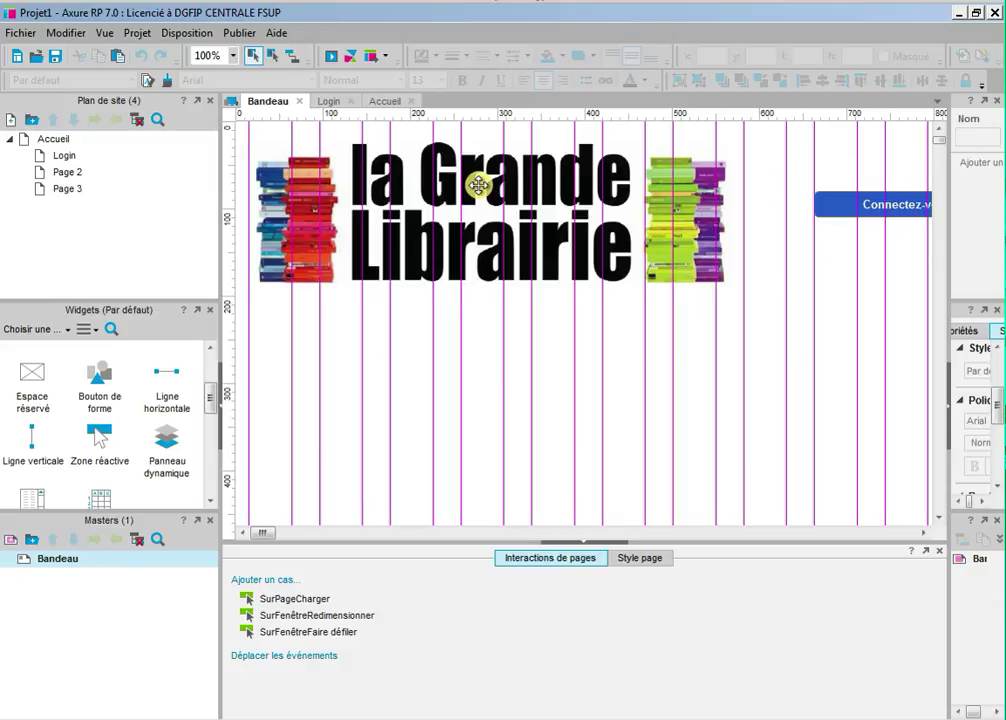
pyautogui.click(479, 185)
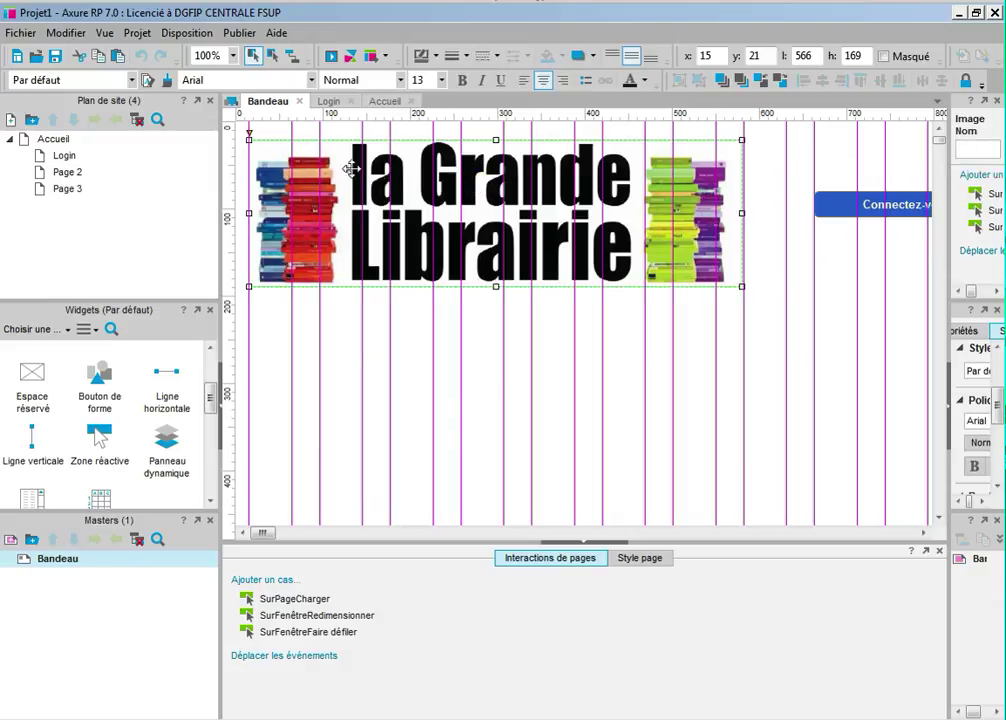
pyautogui.doubleClick(712, 55)
pyautogui.write('0')
pyautogui.press('Tab')
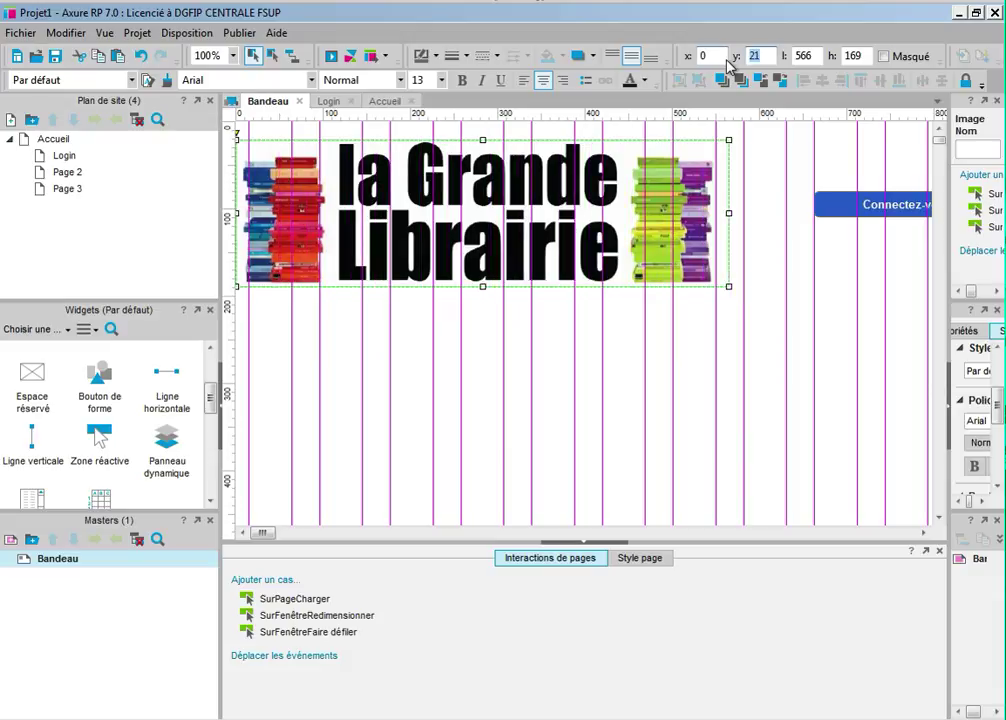
pyautogui.write('5')
pyautogui.press('Tab')
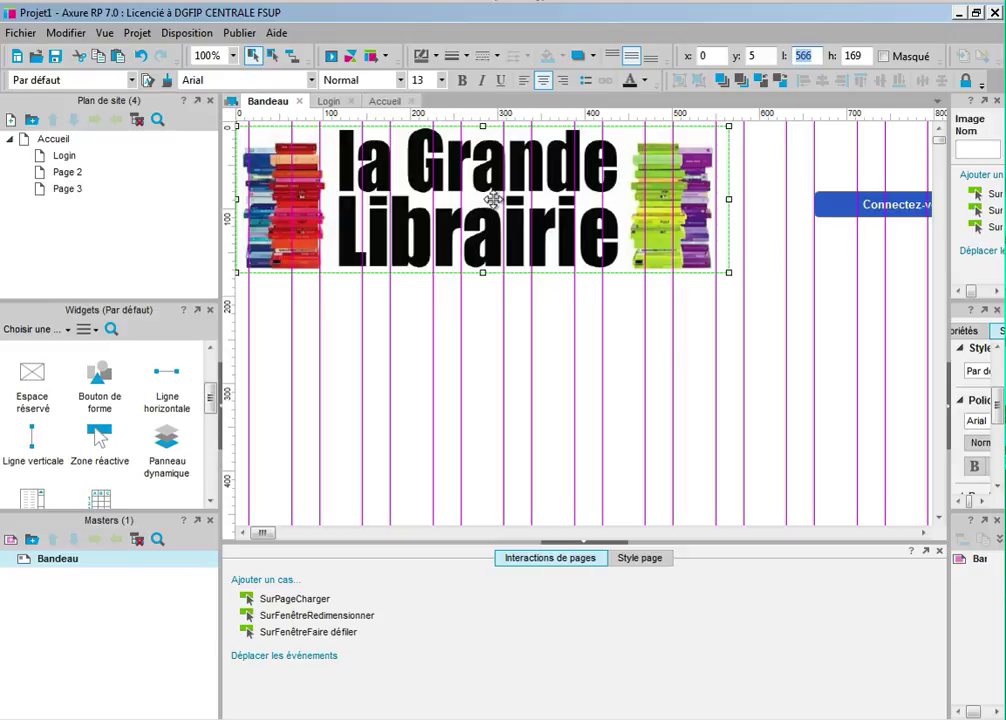
pyautogui.click(330, 101)
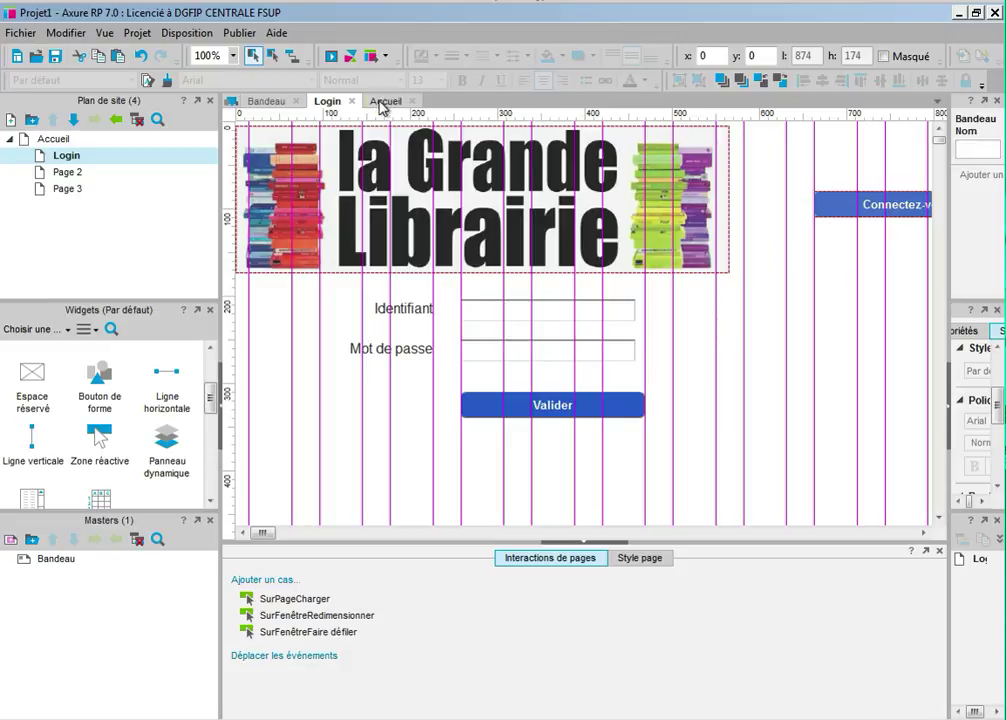
pyautogui.click(382, 103)
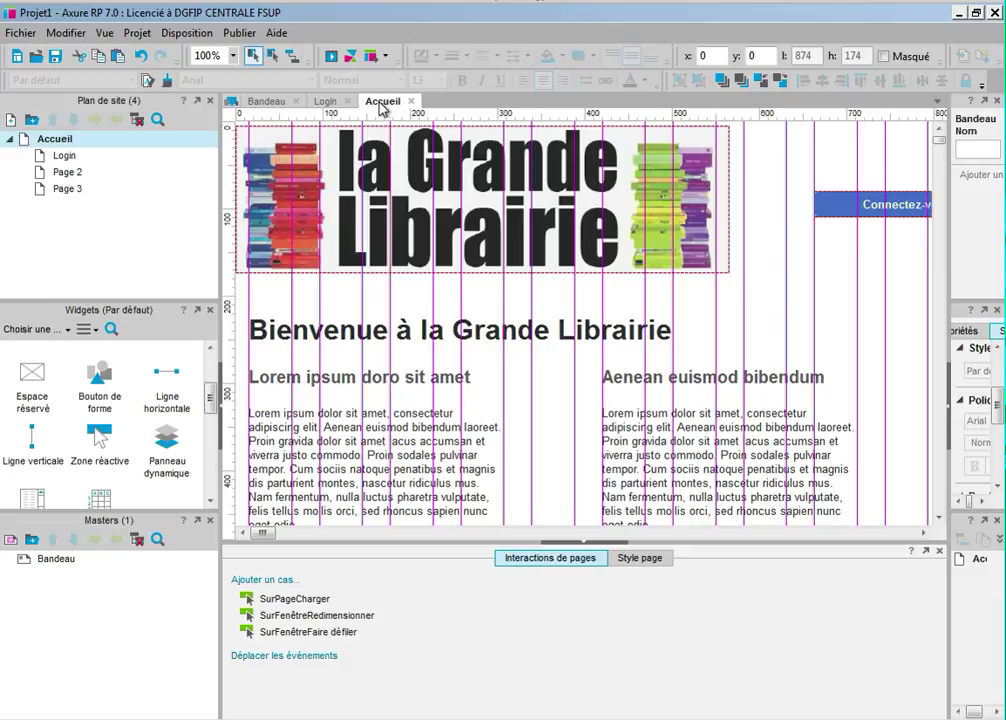
# Step: Generate the HTML prototype in Firefox, test the Connectez-vous link from the home page, and close the browser
pyautogui.press('F8')
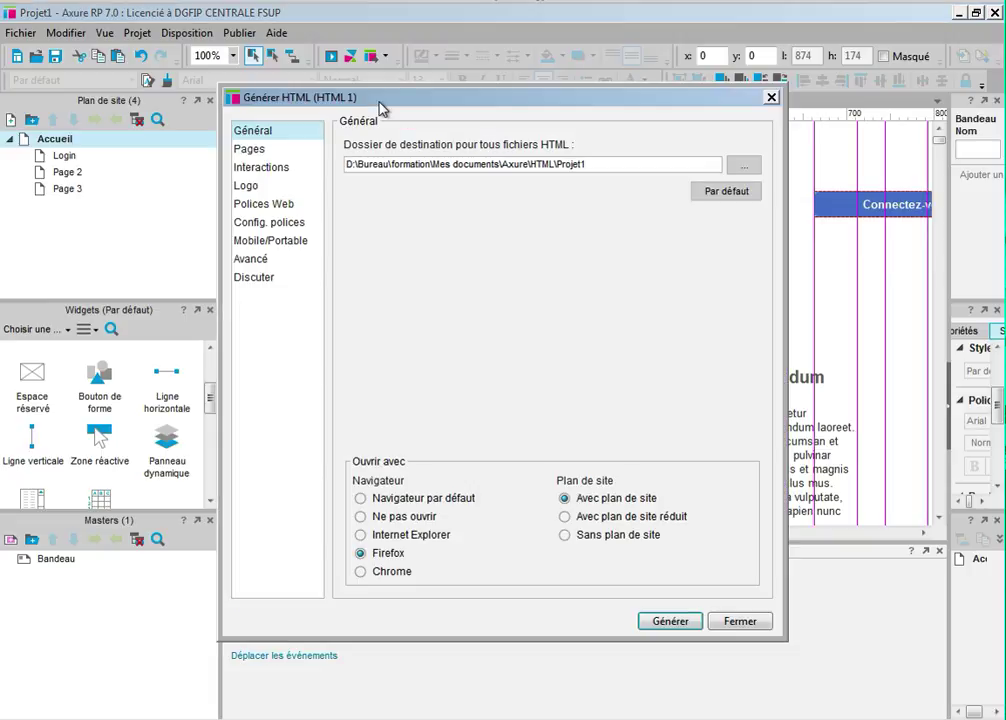
pyautogui.press('Return')
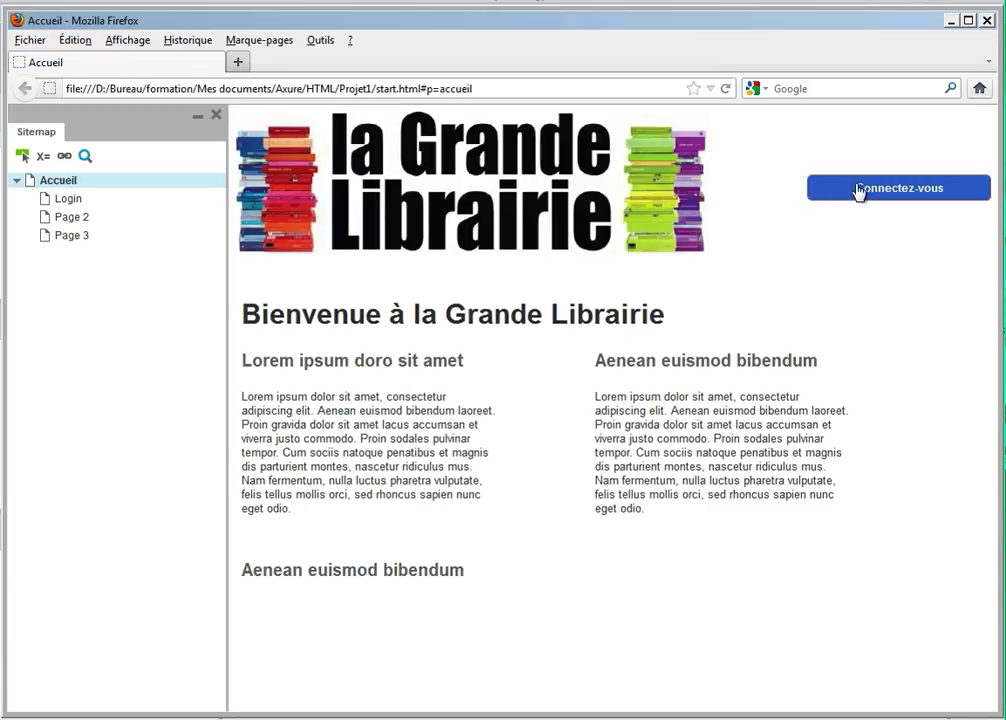
pyautogui.click(911, 195)
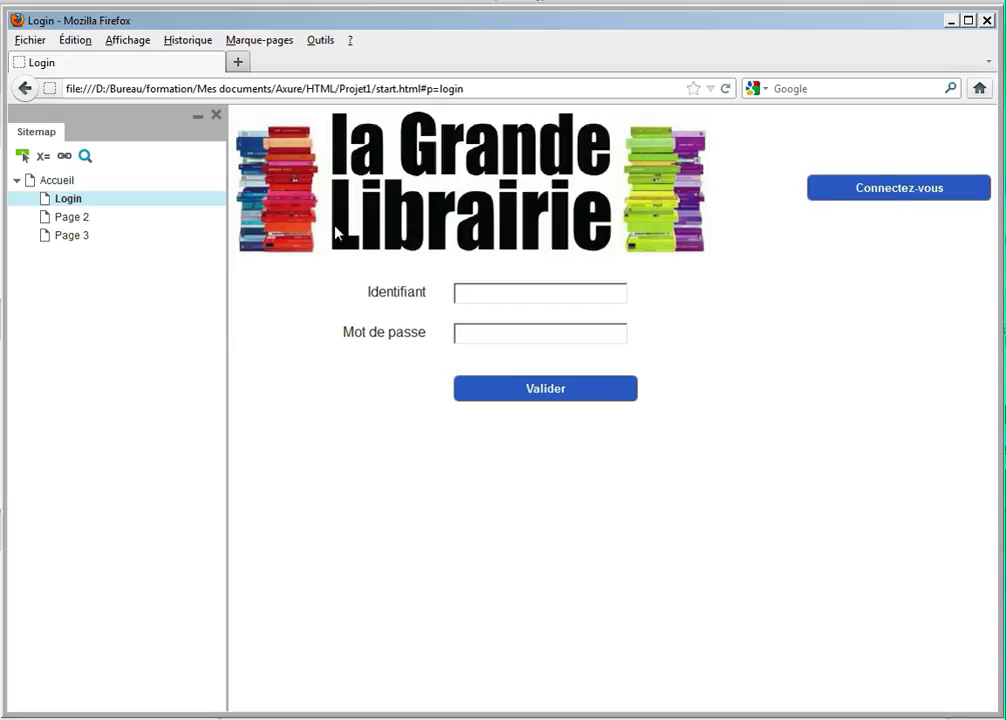
pyautogui.click(987, 20)
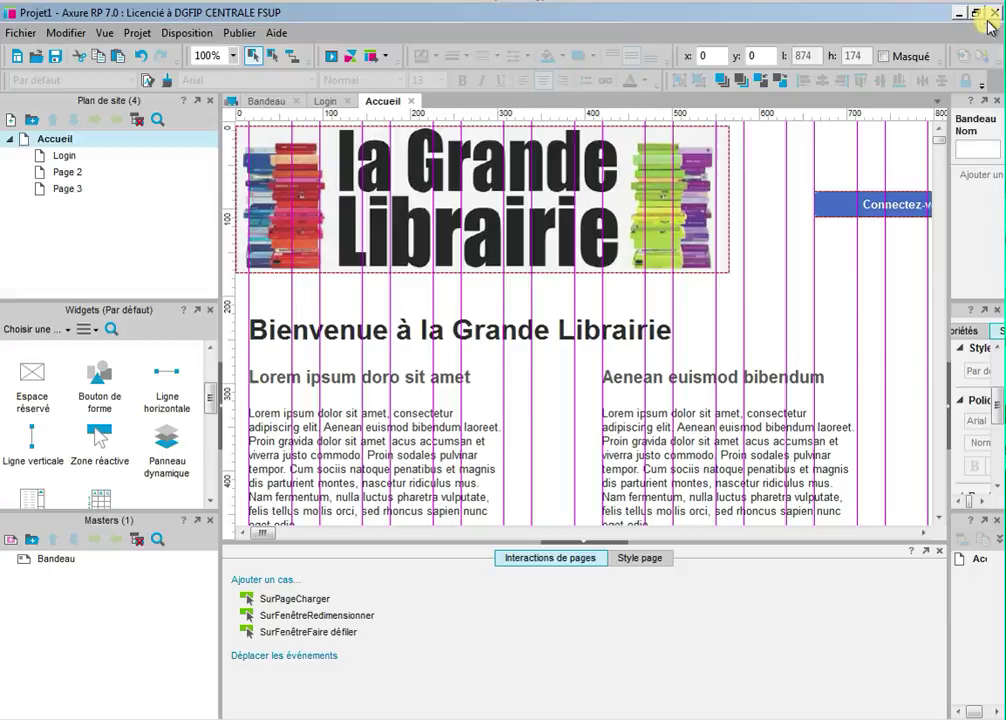